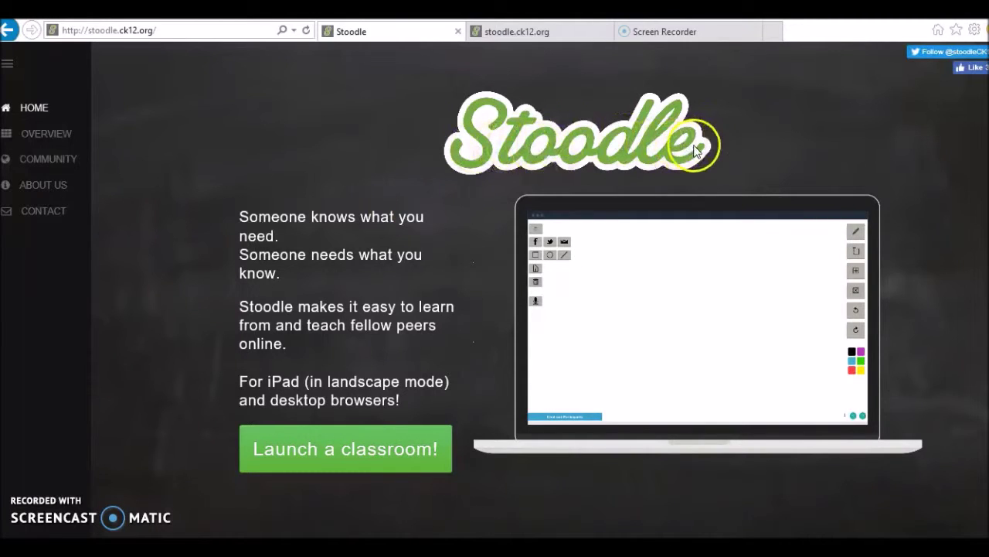
Open the About Us section and highlight "CK-12 Foundation" in the first Board of Advisors entry
left_click(203, 32)
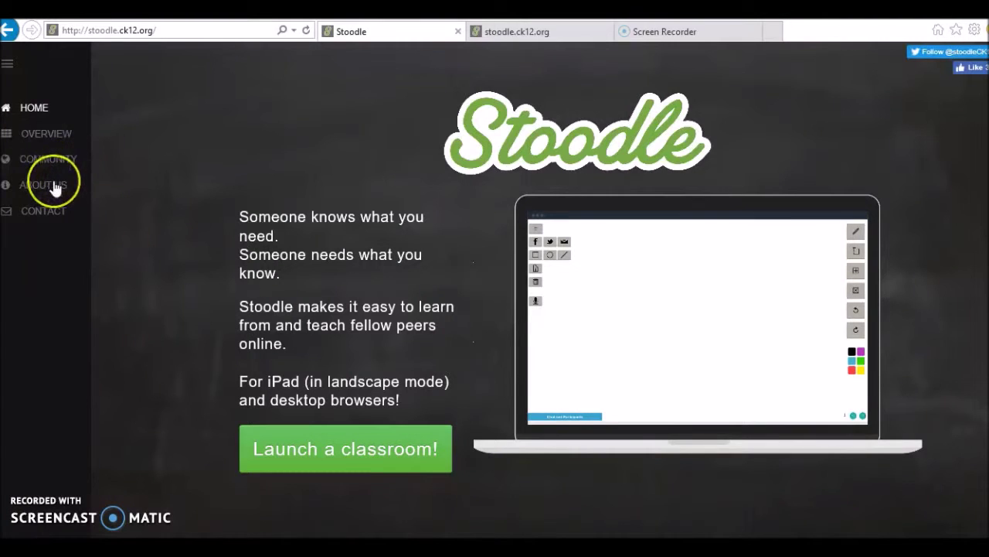
left_click(55, 186)
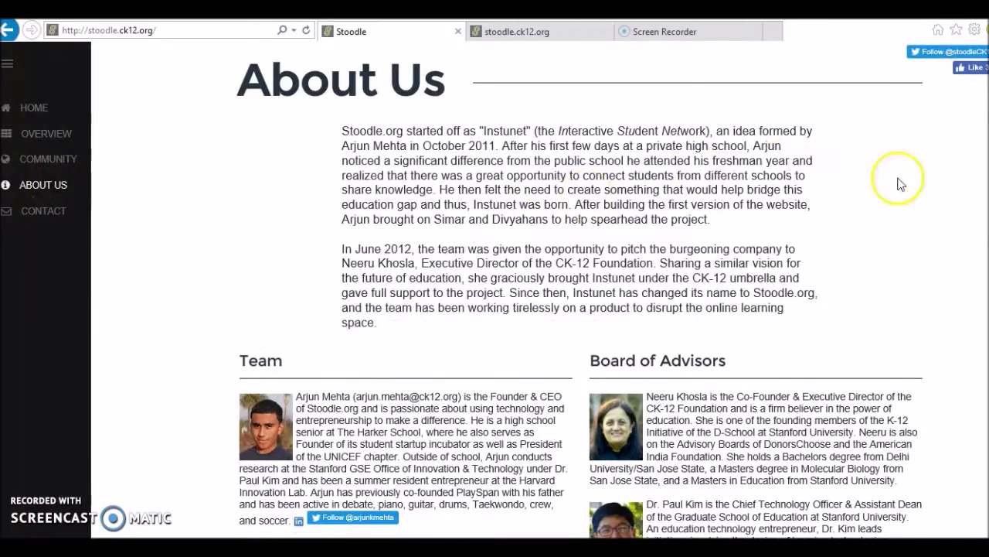
scroll(579, 309, "down", 4)
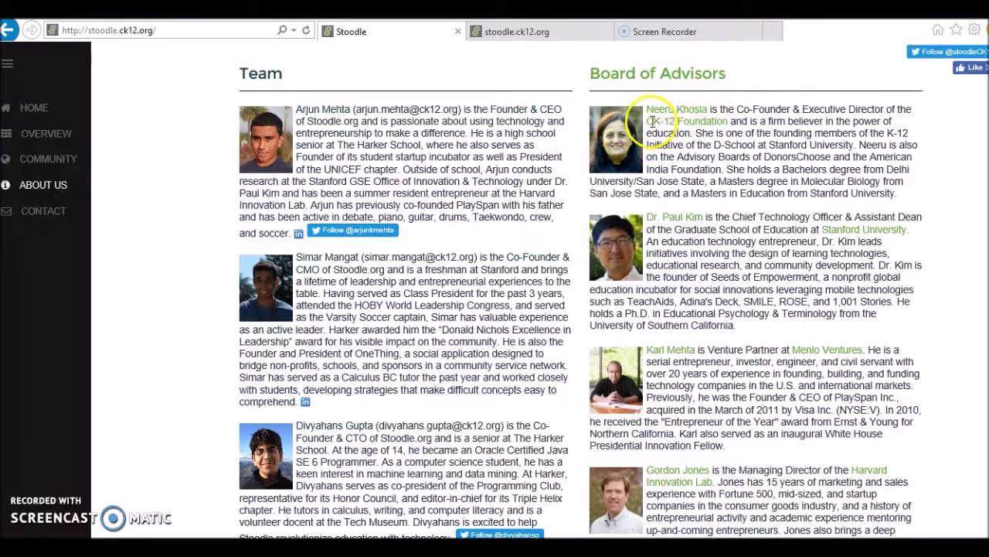
left_click_drag(652, 121, 686, 117)
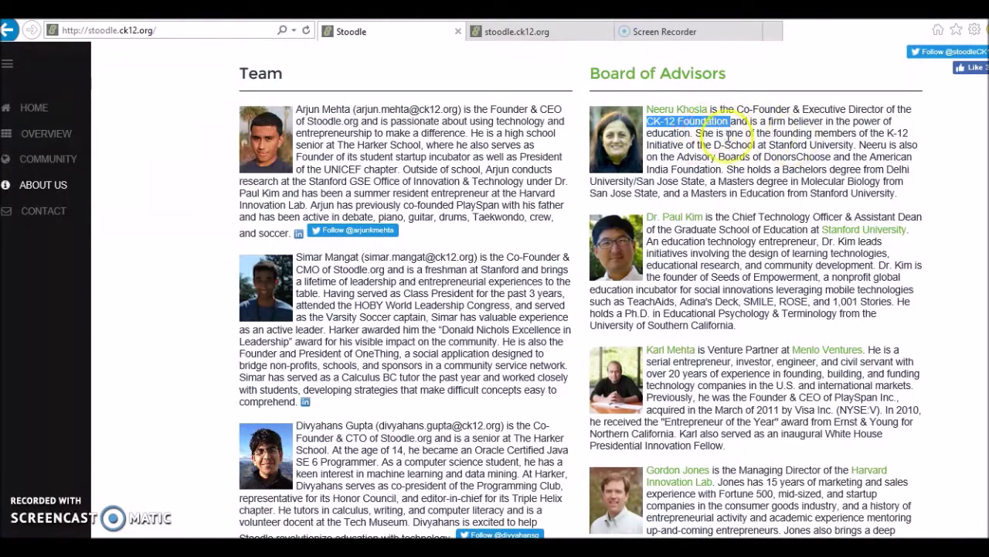
Open the Privacy policy from the Contact section and highlight the passage on birth dates and age verification under Member Registration
left_click(54, 221)
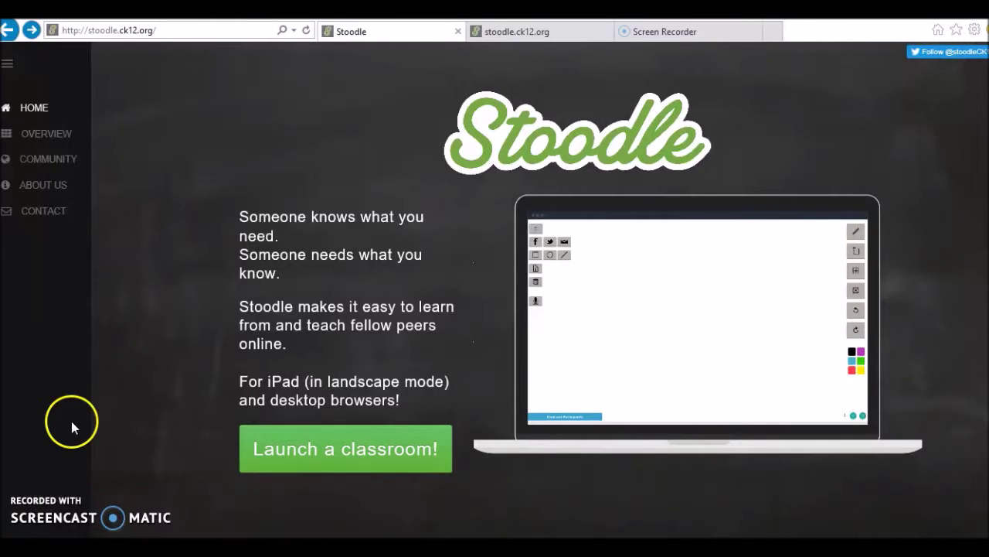
left_click(52, 220)
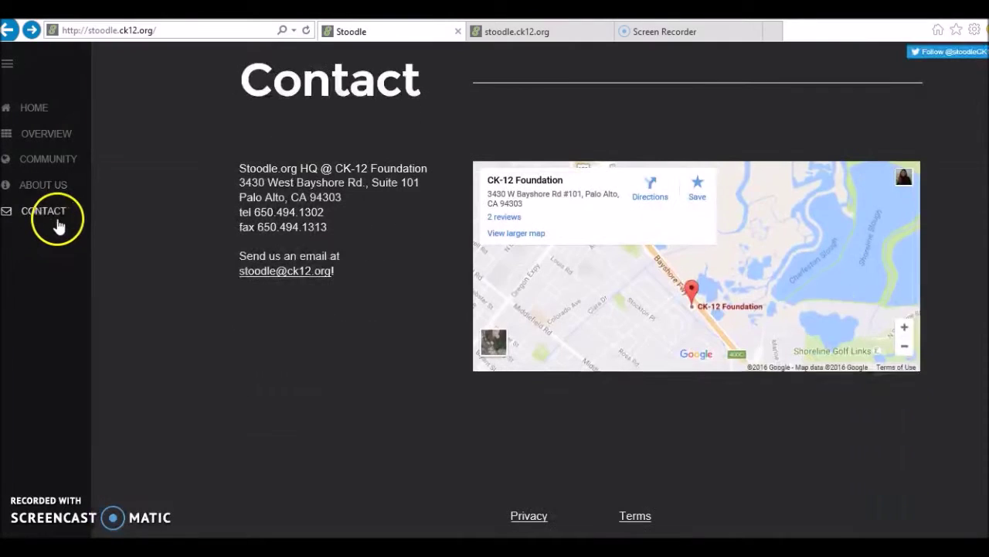
left_click(532, 519)
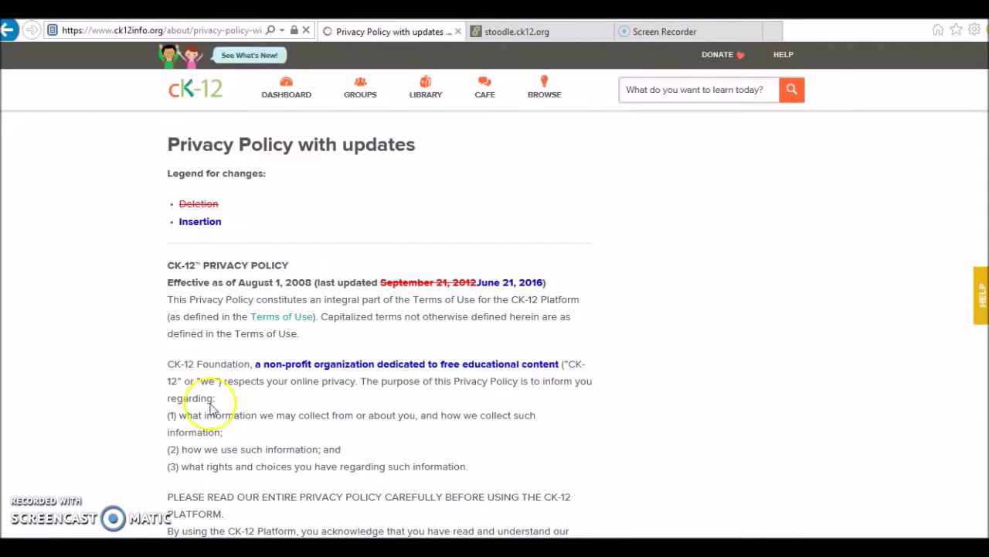
scroll(380, 324, "down", 5)
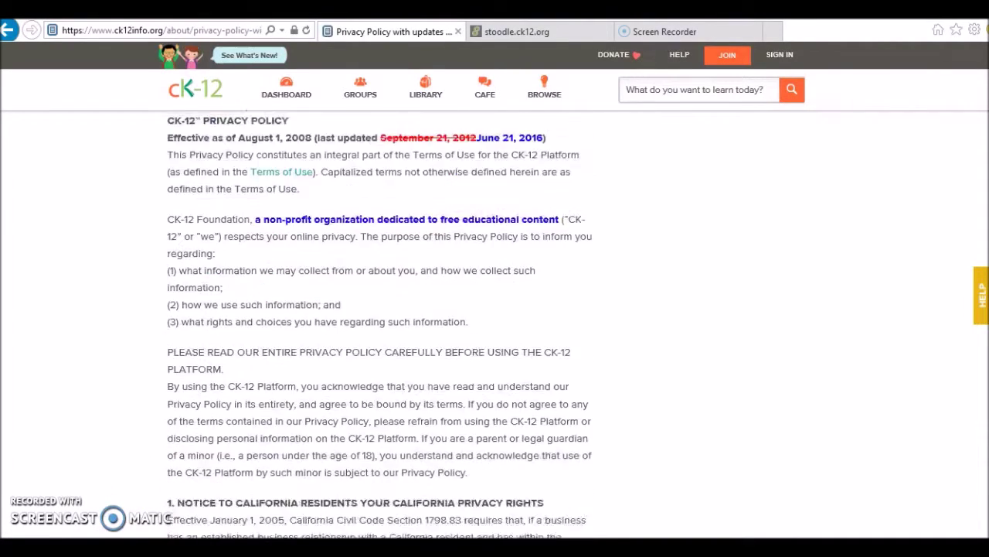
scroll(379, 325, "down", 5)
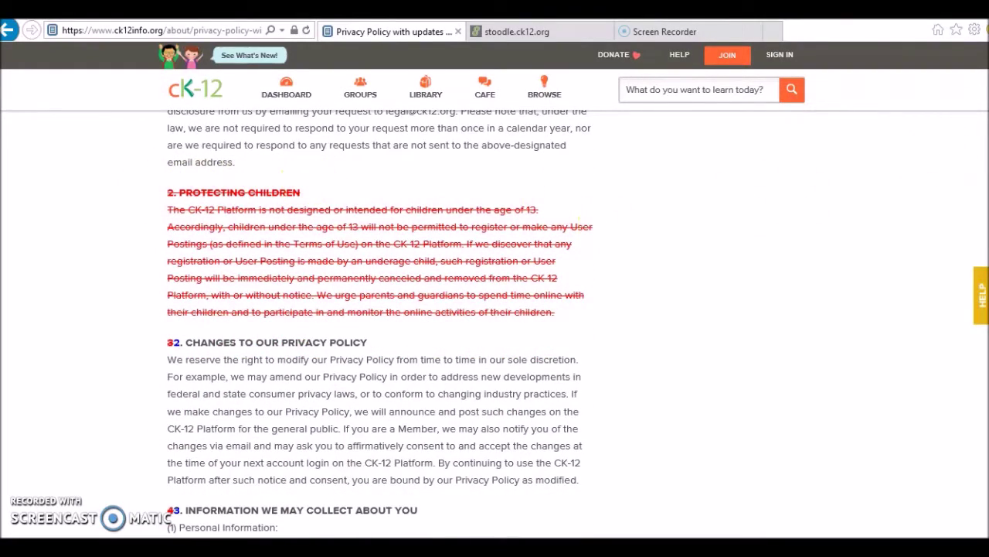
scroll(380, 324, "down", 10)
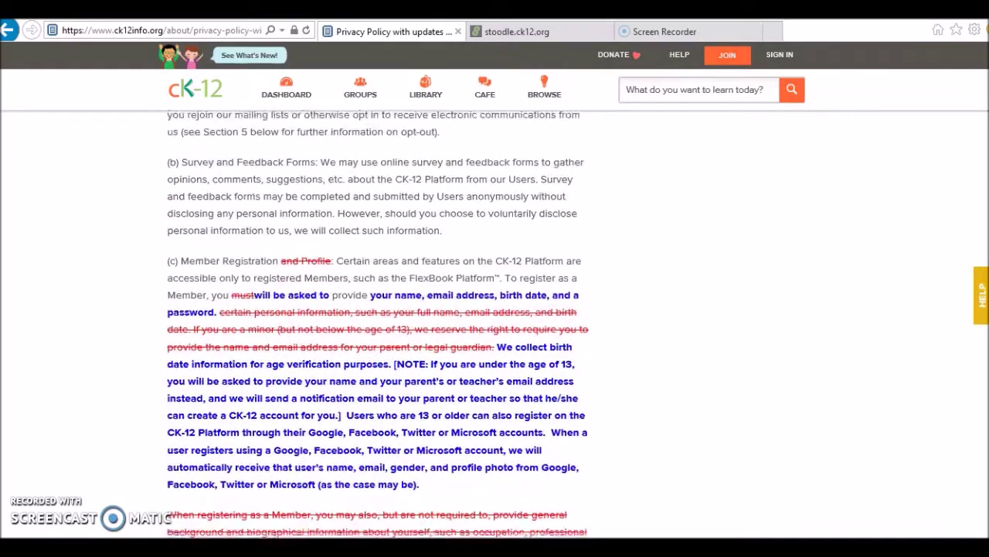
scroll(377, 323, "down", 2)
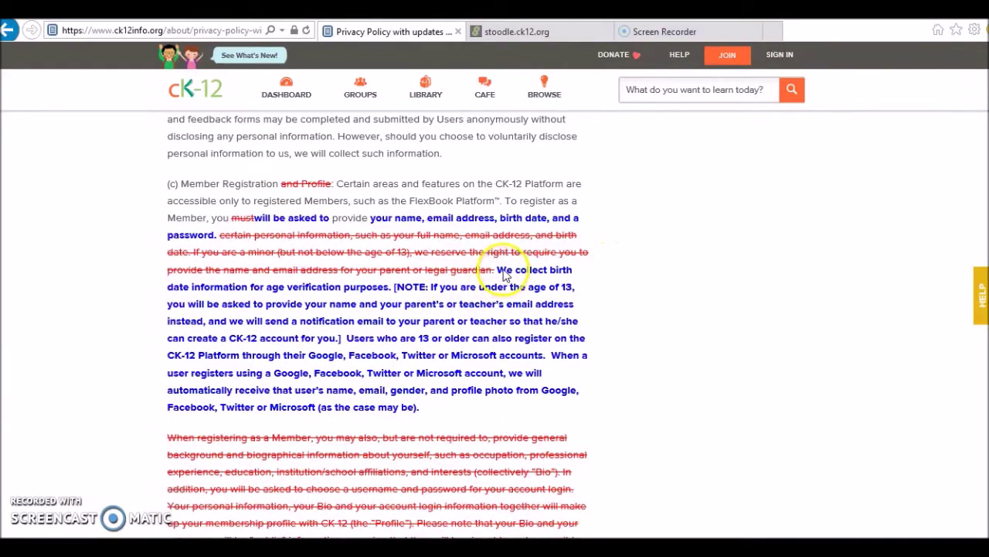
left_click_drag(513, 275, 581, 407)
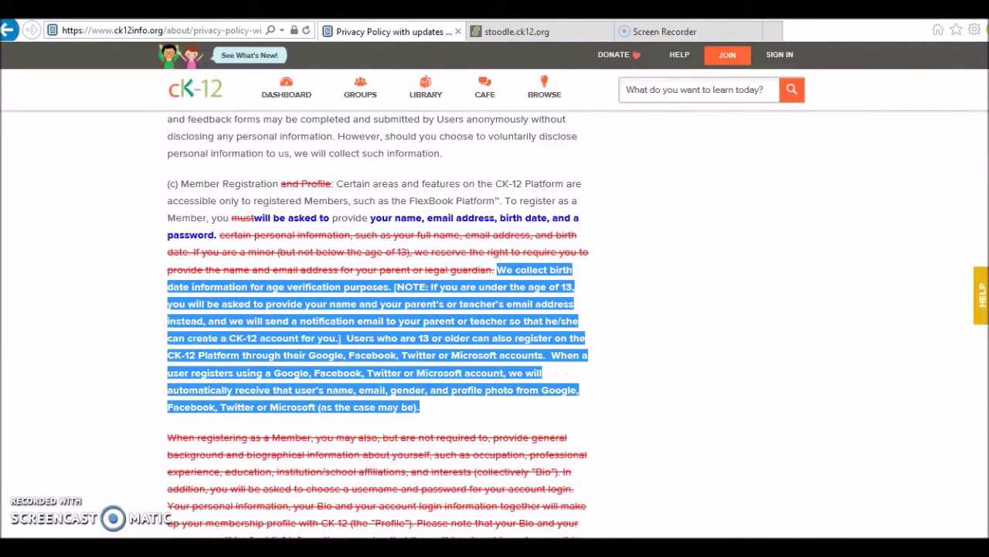
Switch to the Photosynthesis classroom page and select its web address
key("ctrl+Tab")
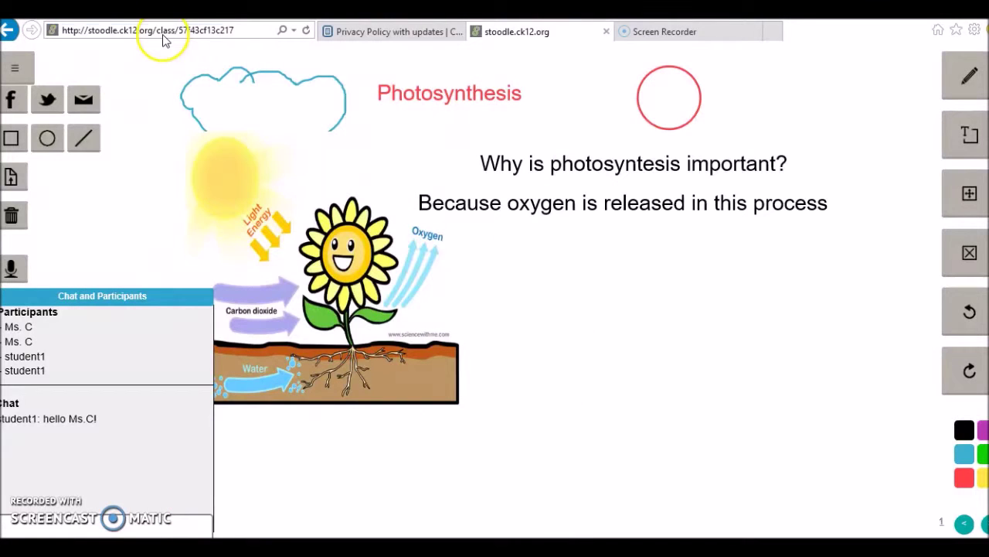
left_click(164, 33)
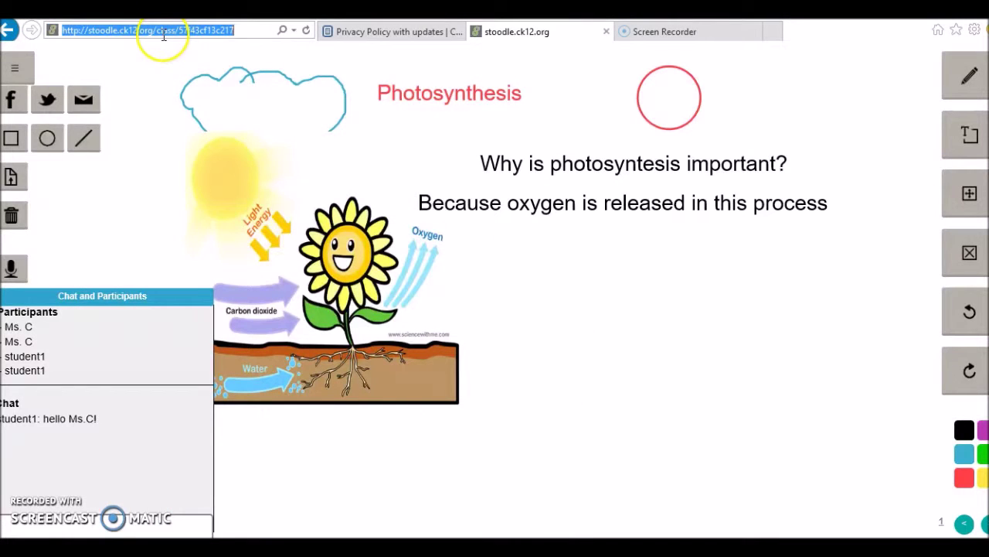
View the Facebook sharing window for the classroom and cancel it without logging in
left_click(16, 107)
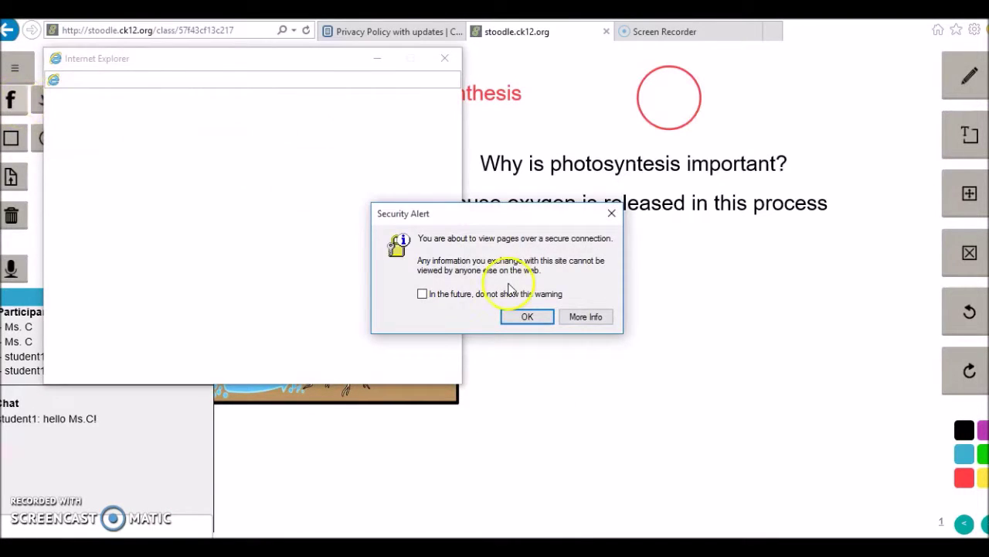
left_click(536, 320)
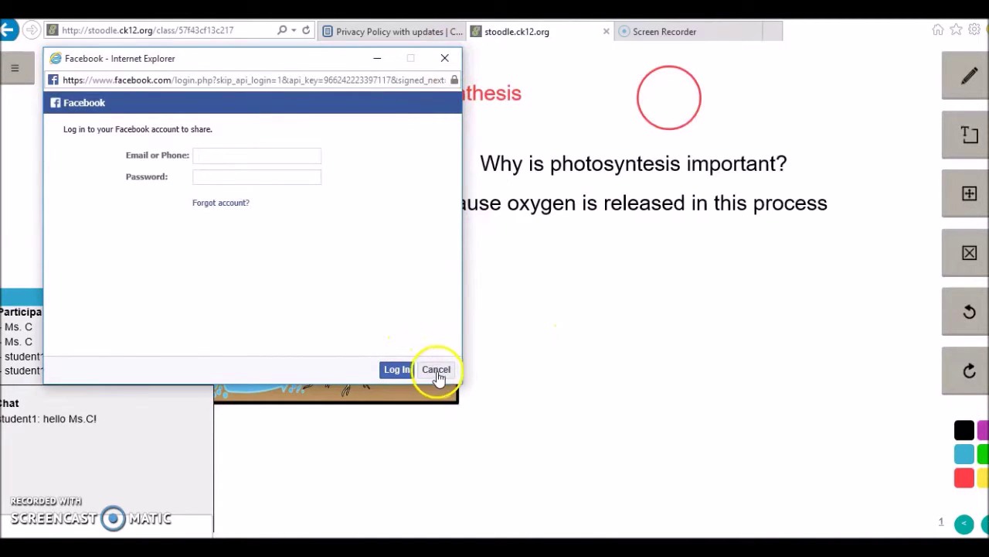
left_click(436, 370)
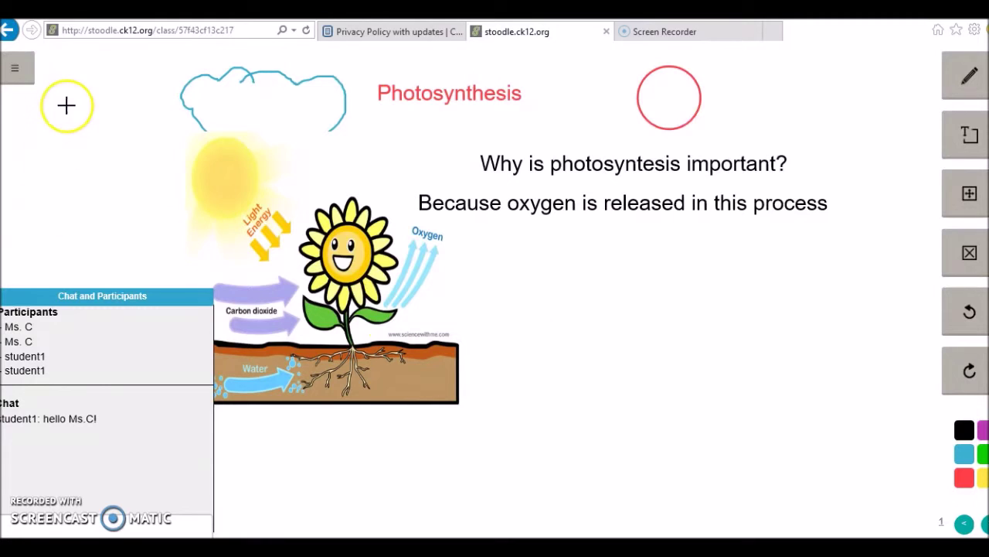
Start an image upload and mark the image area on the whiteboard beneath the sentence about oxygen
left_click(17, 76)
left_click(11, 178)
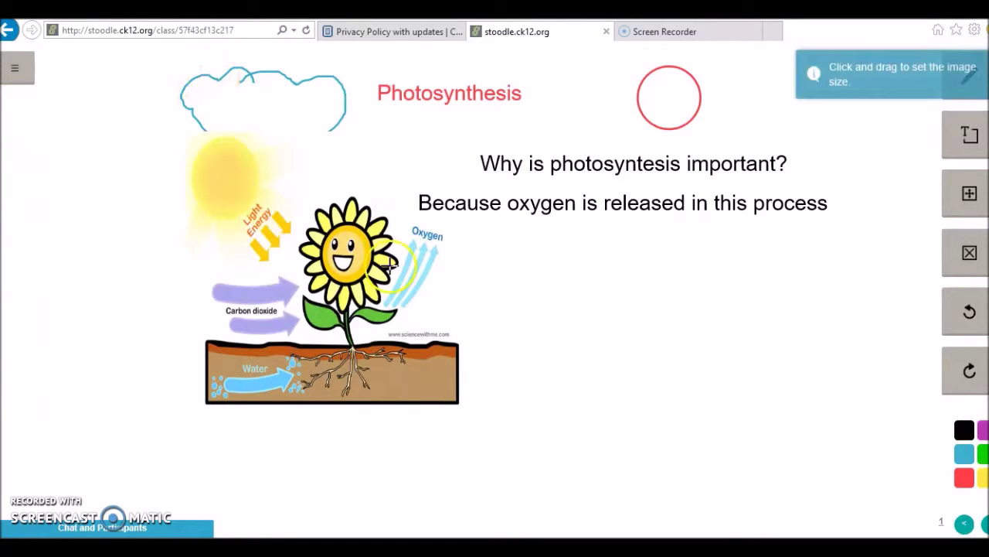
left_click_drag(548, 262, 700, 461)
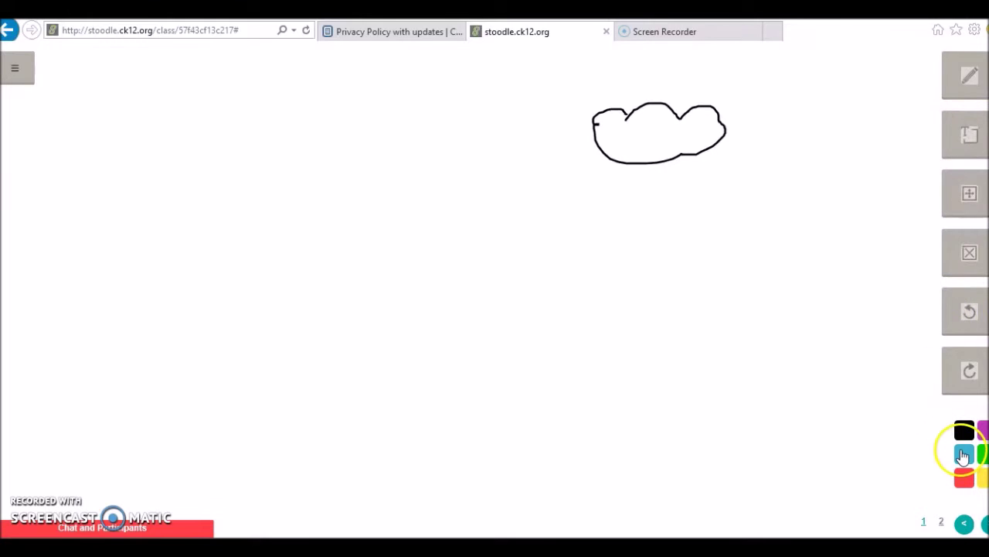
Draw a blue cloud beside the black cloud and add the text "Hello" below them
left_click(962, 456)
mouse_move(766, 100)
left_mouse_down()
mouse_move(795, 148)
mouse_move(769, 91)
left_mouse_up()
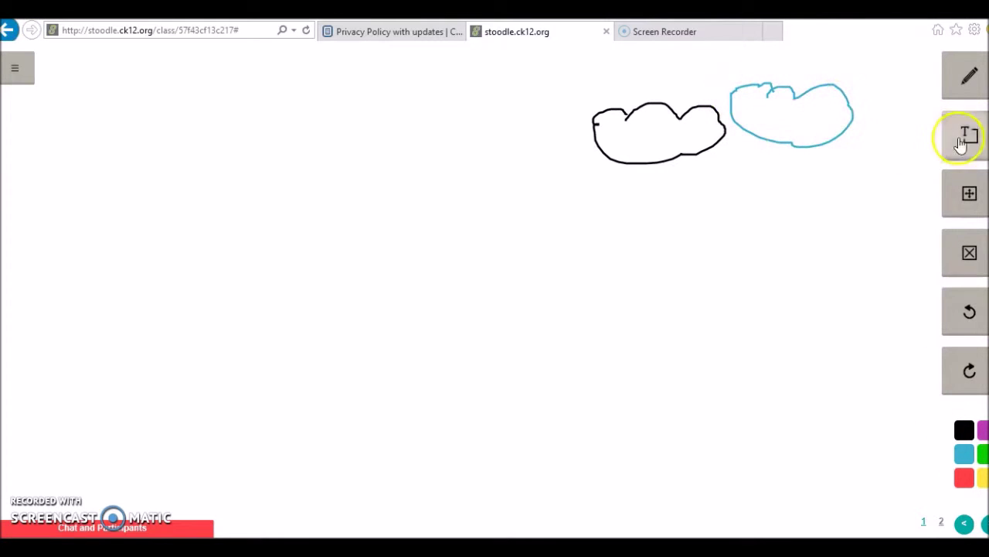
left_click(961, 143)
left_click(703, 234)
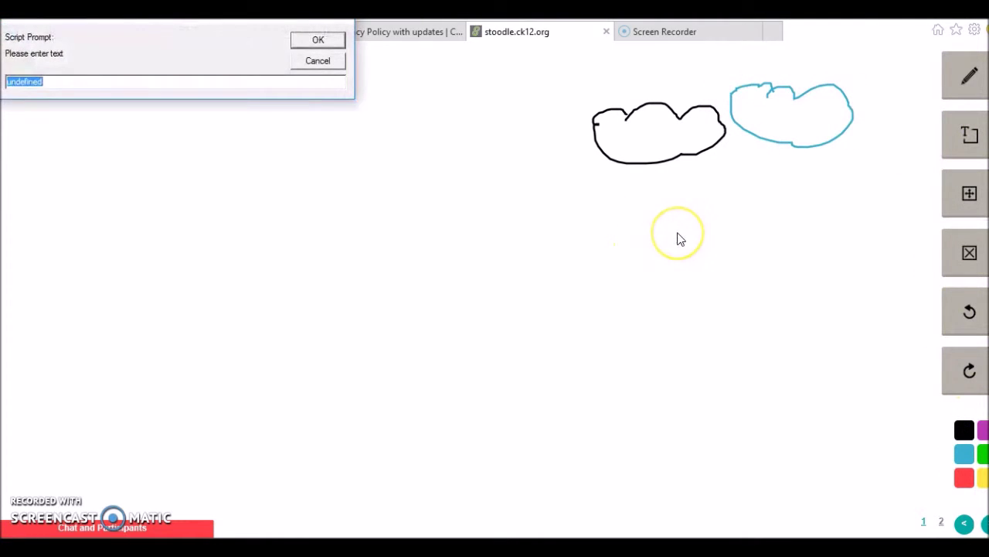
key("Return")
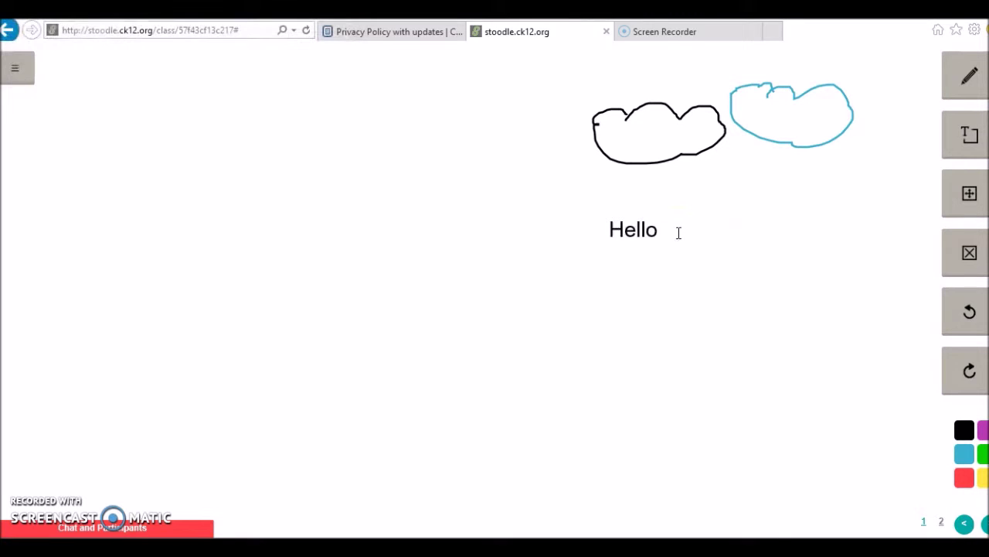
Move the blue cloud to the left side of the black cloud
left_click(943, 196)
left_click_drag(815, 128, 509, 132)
Delete the black cloud and undo the deletion
left_click(966, 259)
left_click(681, 135)
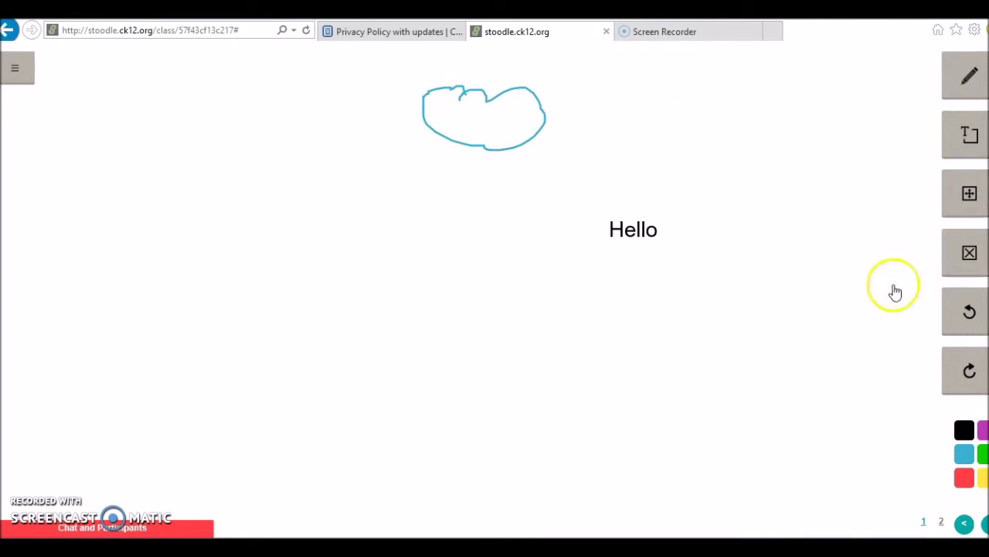
left_click(968, 311)
Draw a black circle on the empty whiteboard area to the left of the blue cloud
left_click(28, 76)
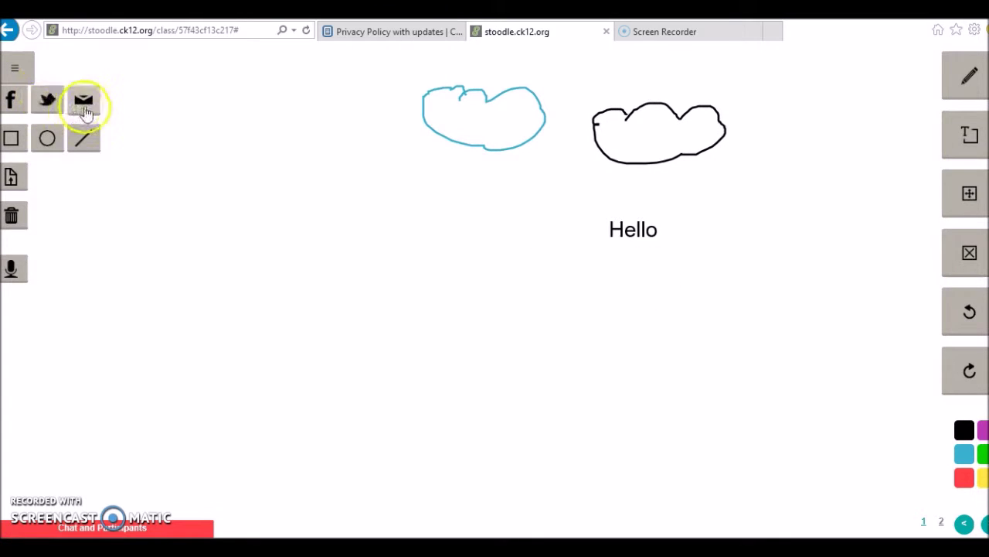
left_click(47, 137)
left_click_drag(152, 96, 208, 124)
Search web images for "co2" and insert the picture titled CO2 on the whiteboard below the blue cloud
left_click(20, 68)
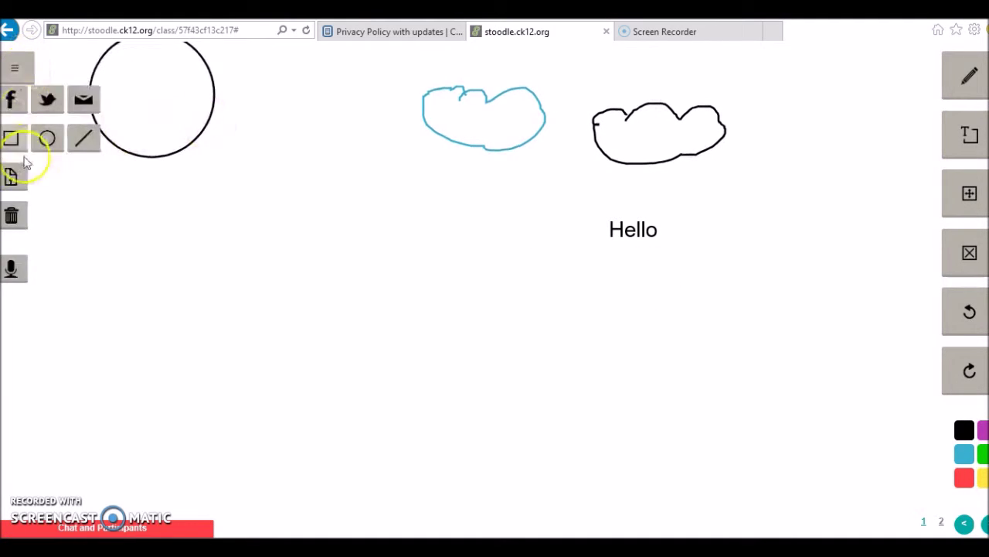
left_click(10, 174)
left_click_drag(263, 168, 489, 401)
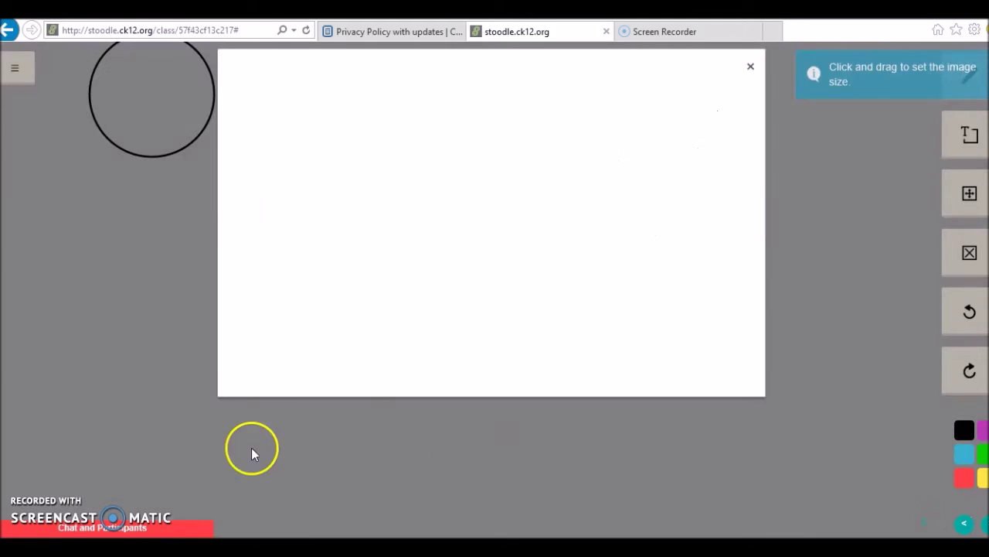
scroll(301, 232, "down", 3)
left_click(291, 286)
type("co2")
left_click(547, 102)
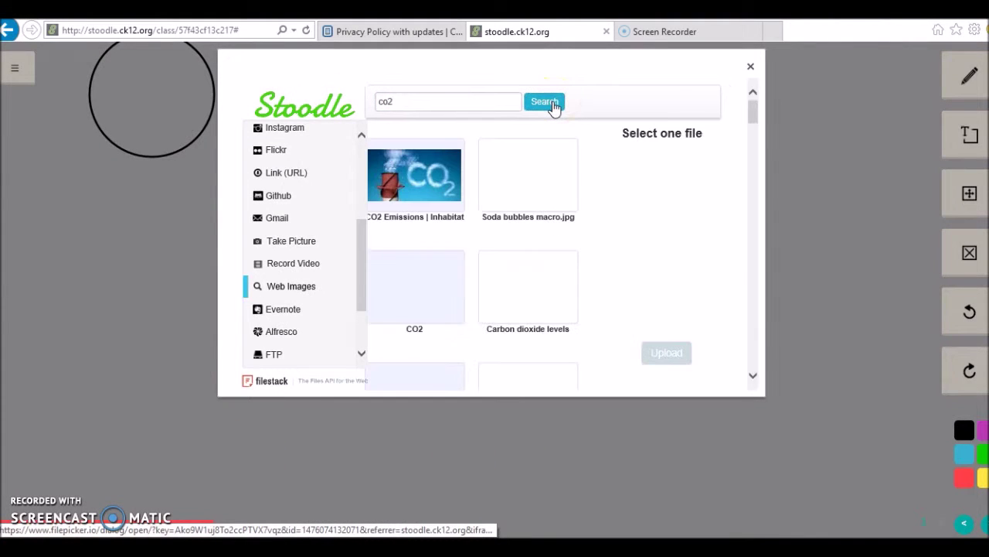
left_click(418, 303)
left_click(667, 353)
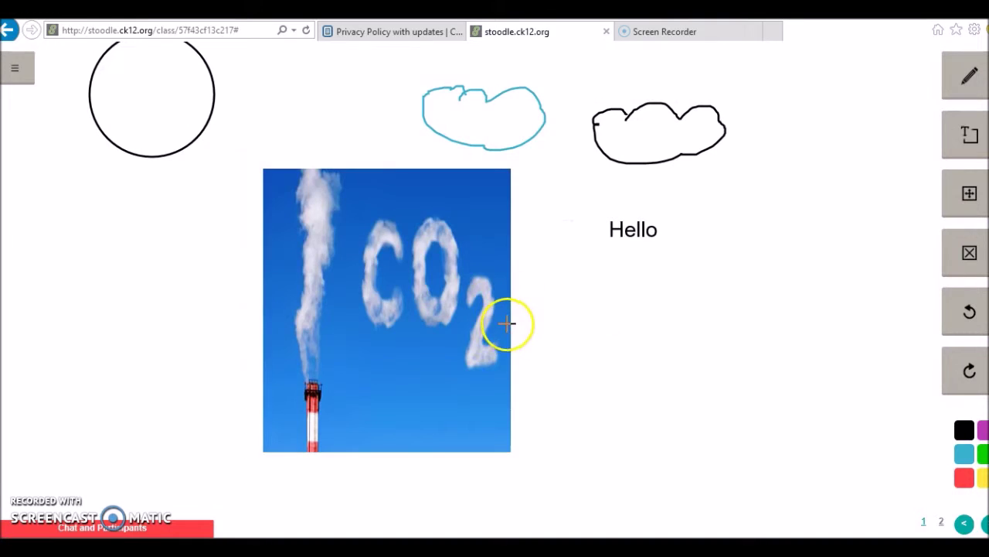
left_click_drag(507, 323, 422, 336)
left_click(754, 70)
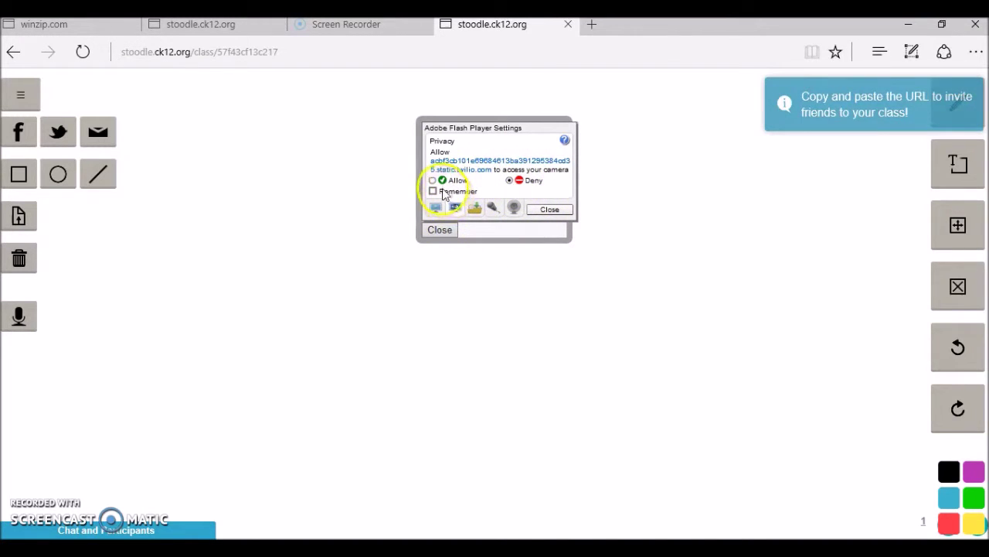
View the microphone settings in the Flash Player dialog and place the cursor in the class URL
left_click(492, 208)
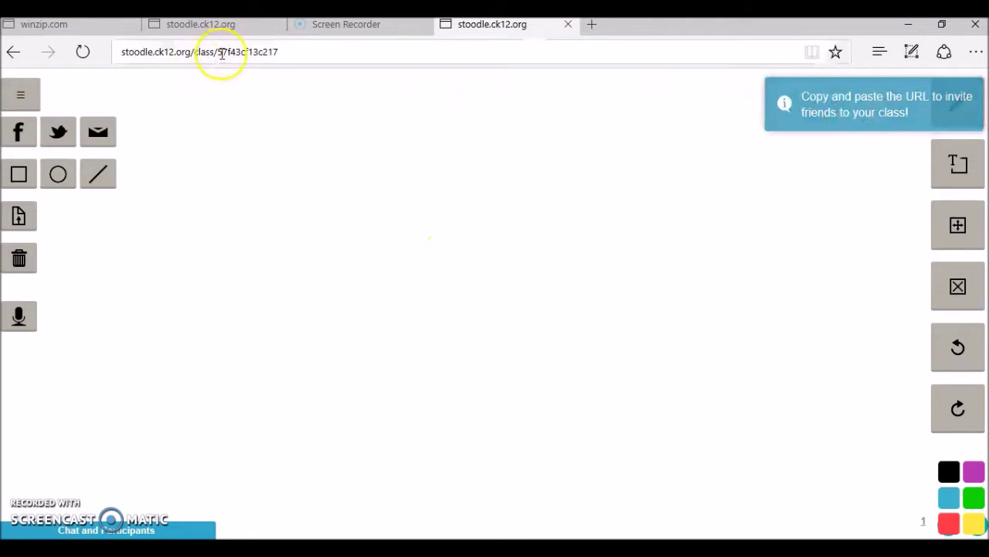
left_click(288, 52)
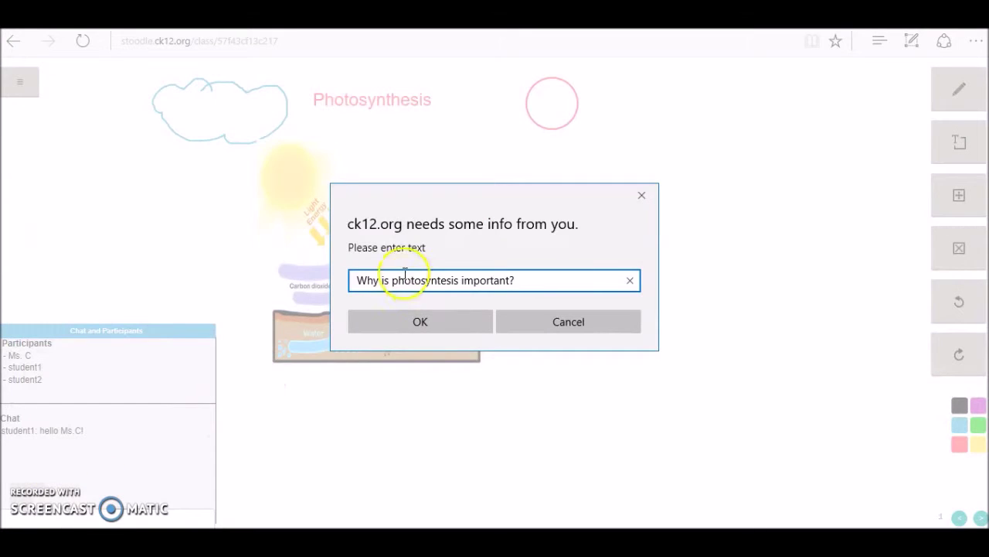
Add the text "Why is photosyntesis important?" to the whiteboard and reposition the sentence "Because oxygen is released in this process"
left_click(420, 322)
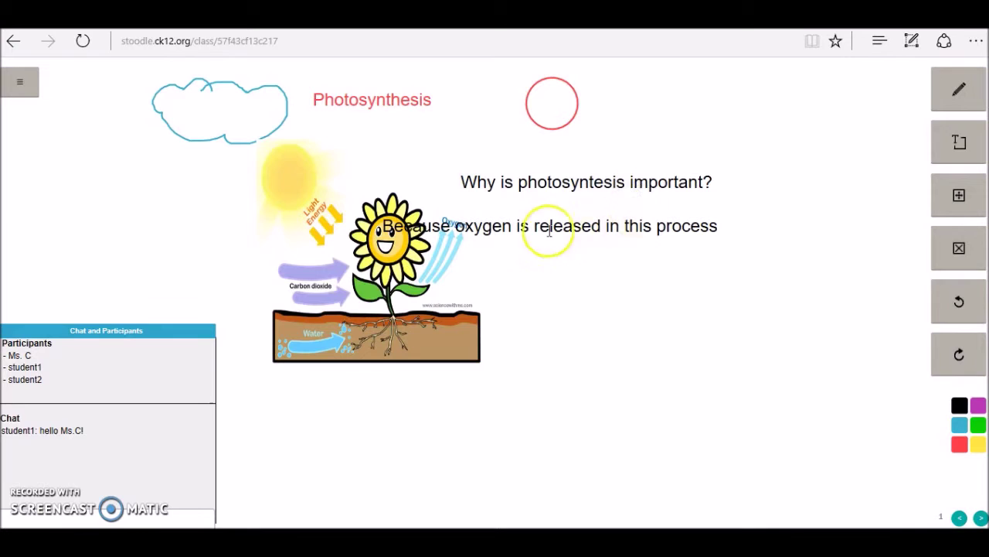
left_click(958, 195)
left_click(637, 225)
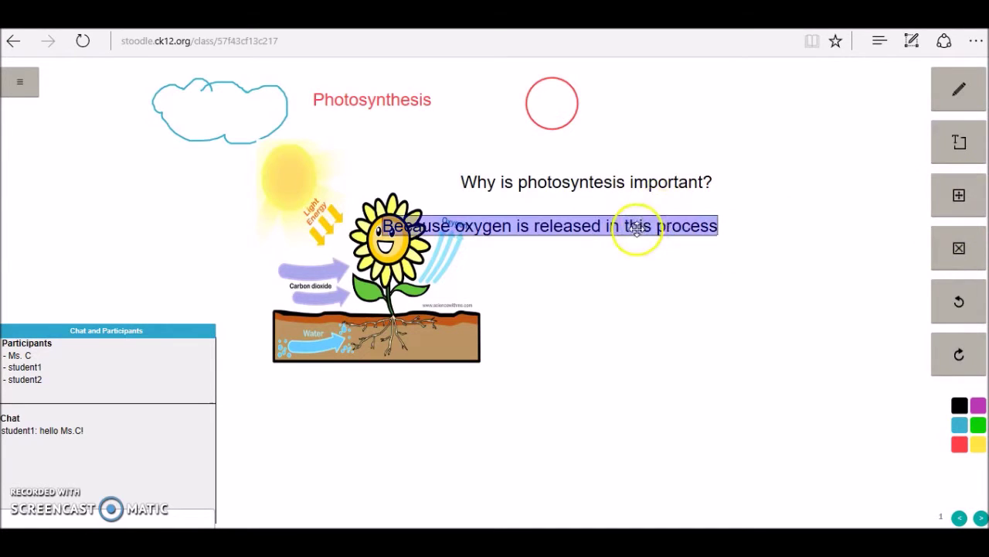
left_click_drag(637, 226, 579, 401)
left_click(19, 89)
left_click(85, 213)
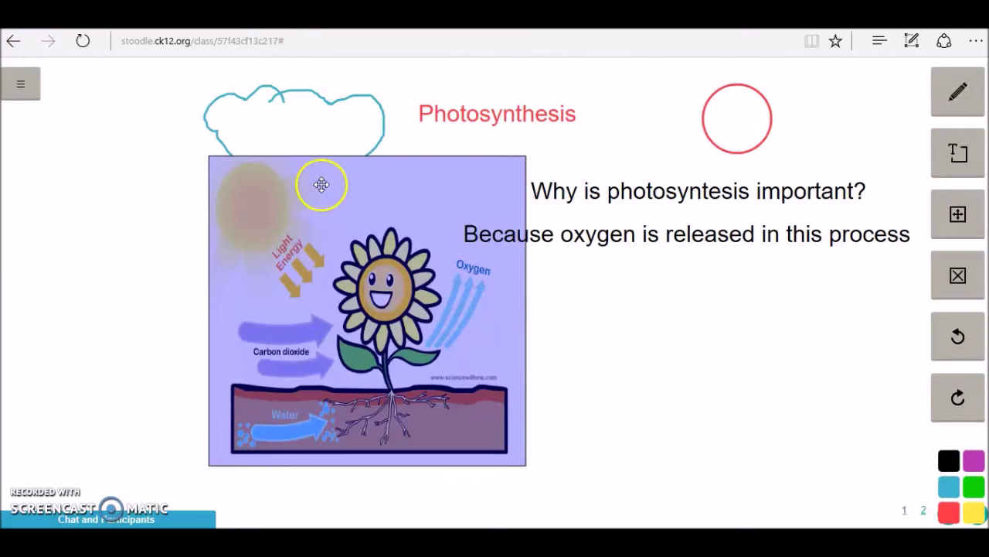
left_click(21, 85)
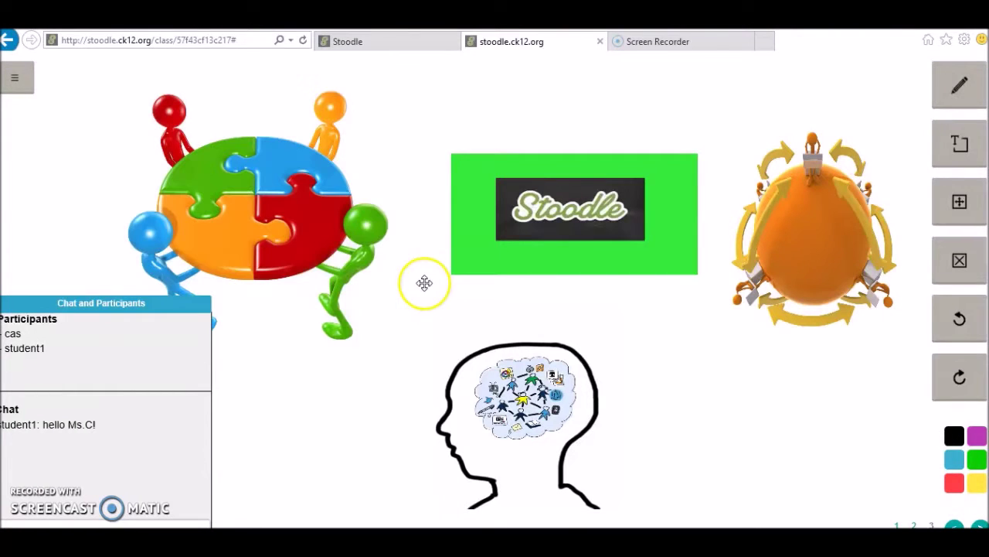
Move the green Stoodle logo image slightly up and to the left, between the puzzle picture and the orange globe picture
left_click(499, 222)
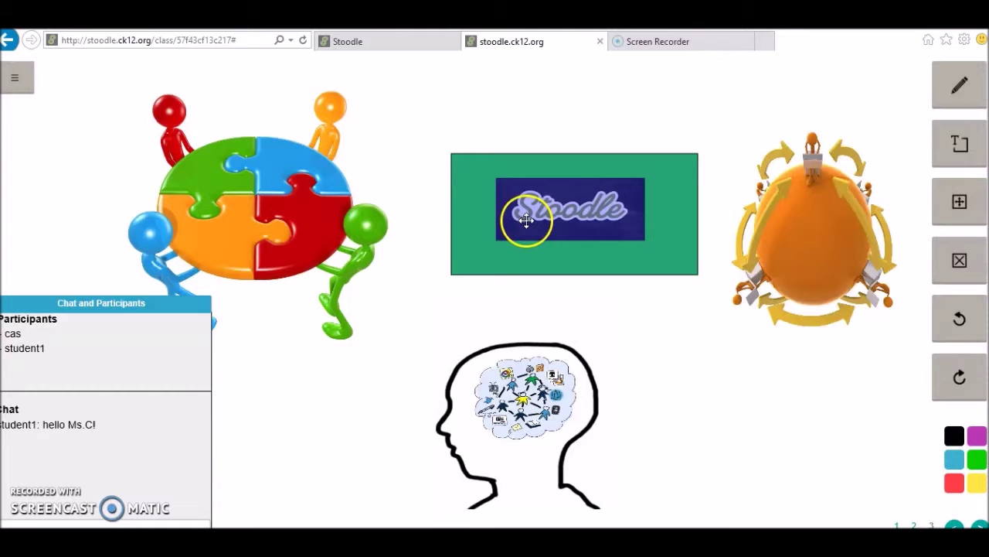
left_click_drag(525, 220, 489, 211)
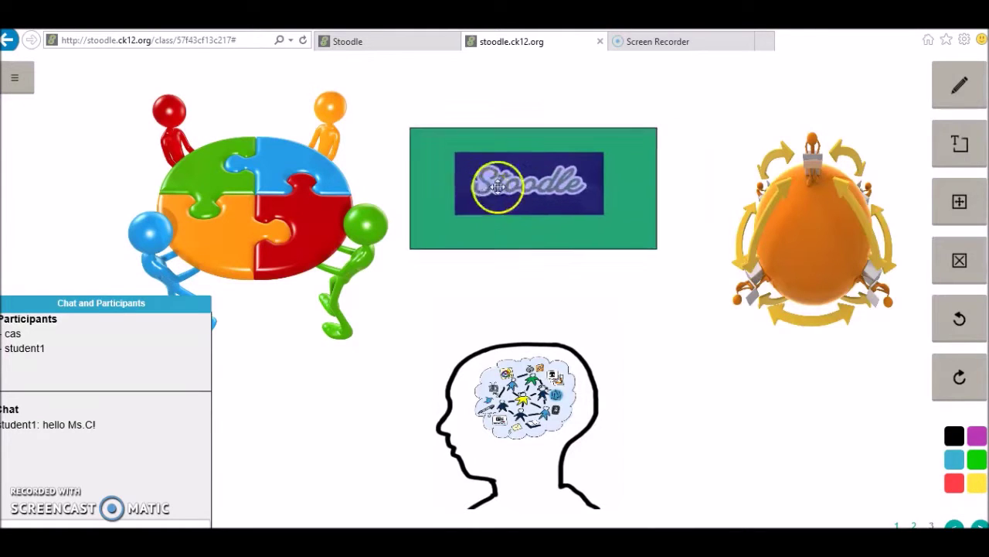
left_click_drag(498, 186, 506, 194)
Shift the puzzle teamwork picture slightly downward and collapse the Chat and Participants area covering its lower part
left_click(334, 232)
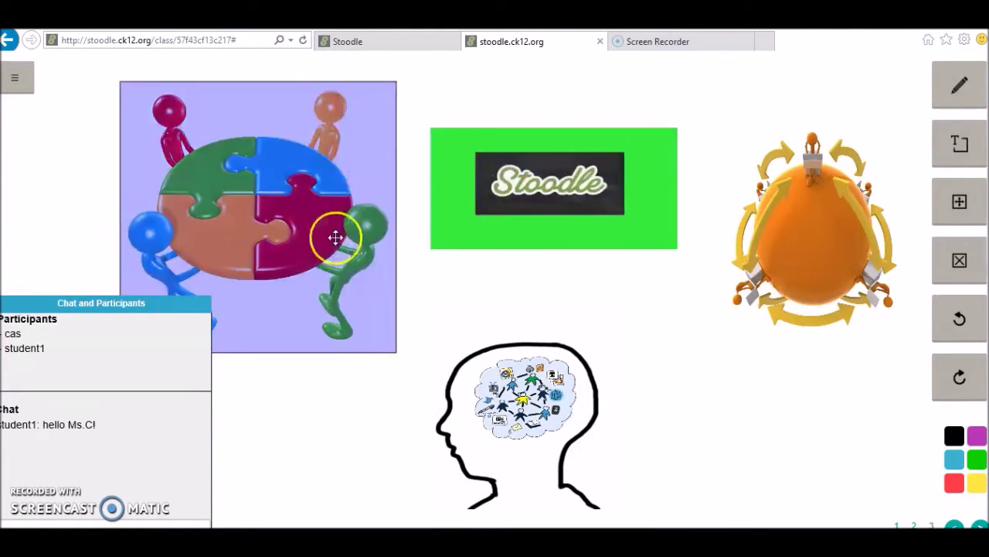
mouse_move(294, 235)
left_mouse_down()
mouse_move(291, 270)
mouse_move(289, 245)
left_mouse_up()
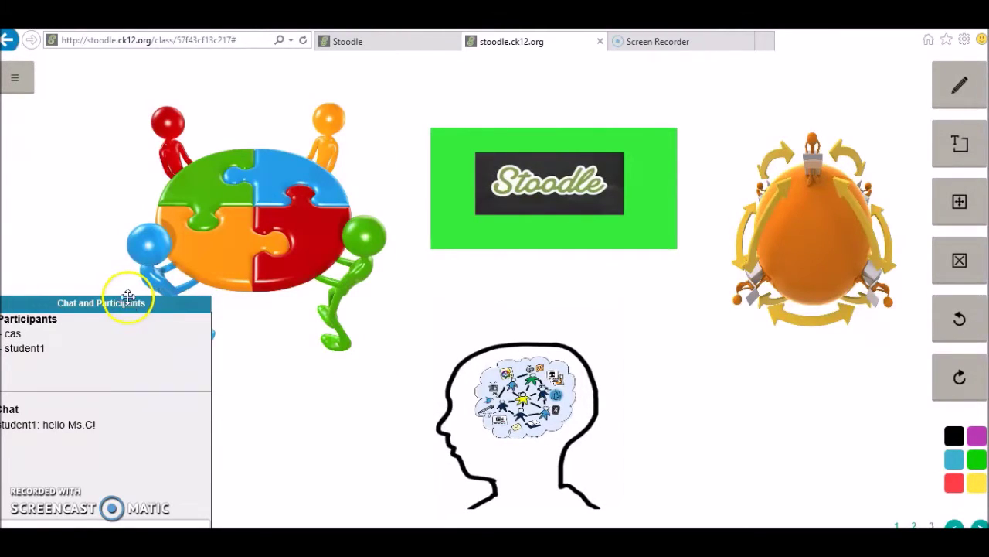
left_click(130, 301)
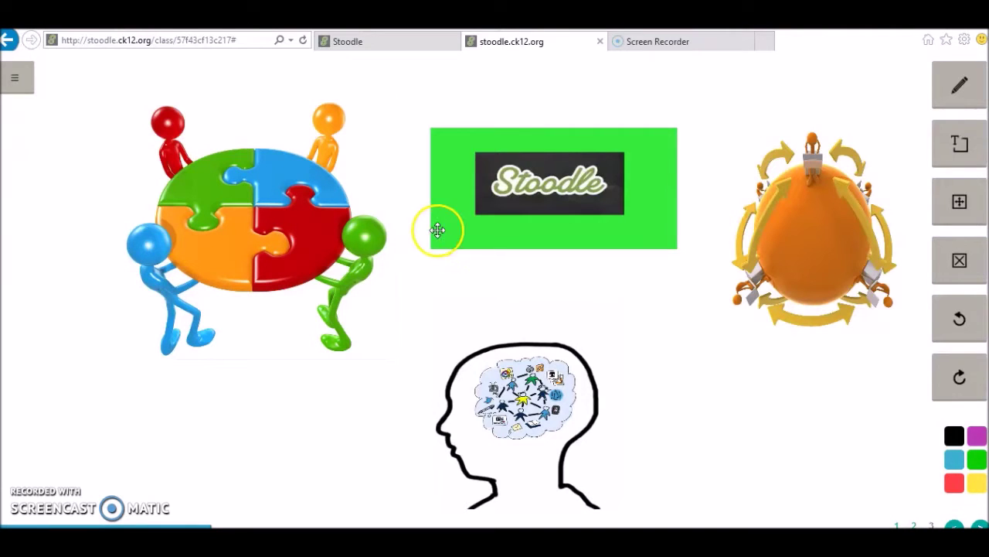
Move the orange globe picture slightly up, shift the head outline picture up and right beneath the Stoodle logo, and deselect it
mouse_move(821, 216)
left_mouse_down()
mouse_move(815, 193)
mouse_move(818, 203)
left_mouse_up()
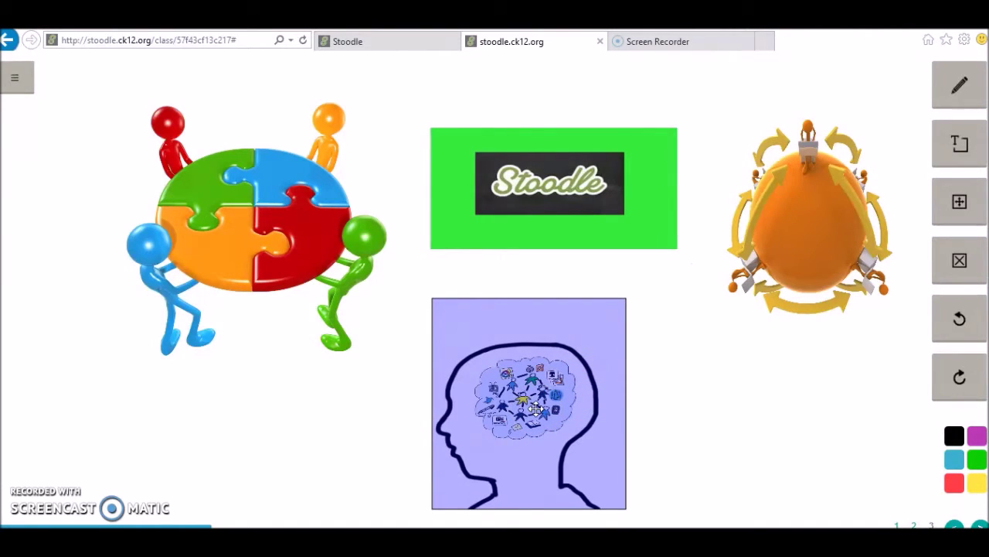
left_click_drag(536, 408, 563, 388)
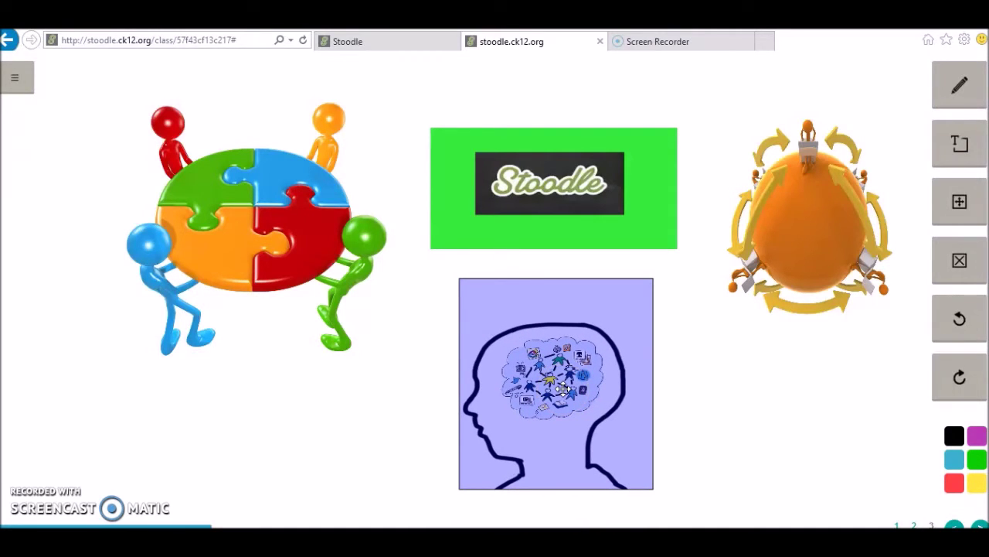
left_click(488, 411)
left_click(307, 473)
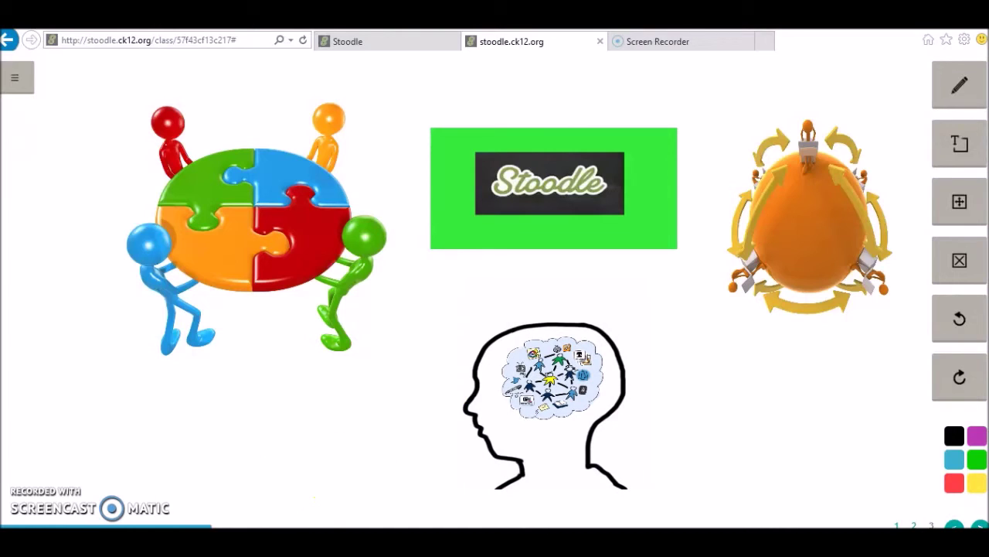